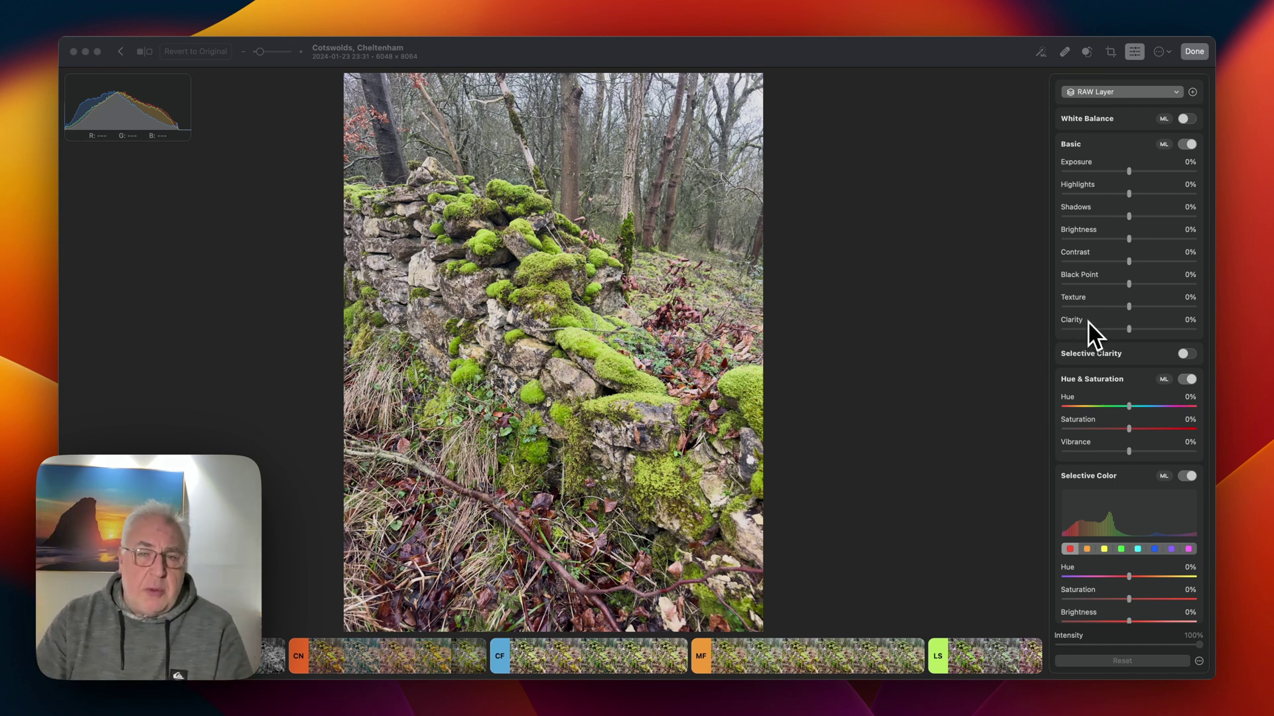
# Step: Move the RGB curve's white point inward to the bright end of the woodland photo's histogram, and compare with the original
pyautogui.scroll(-15, 1129, 305)
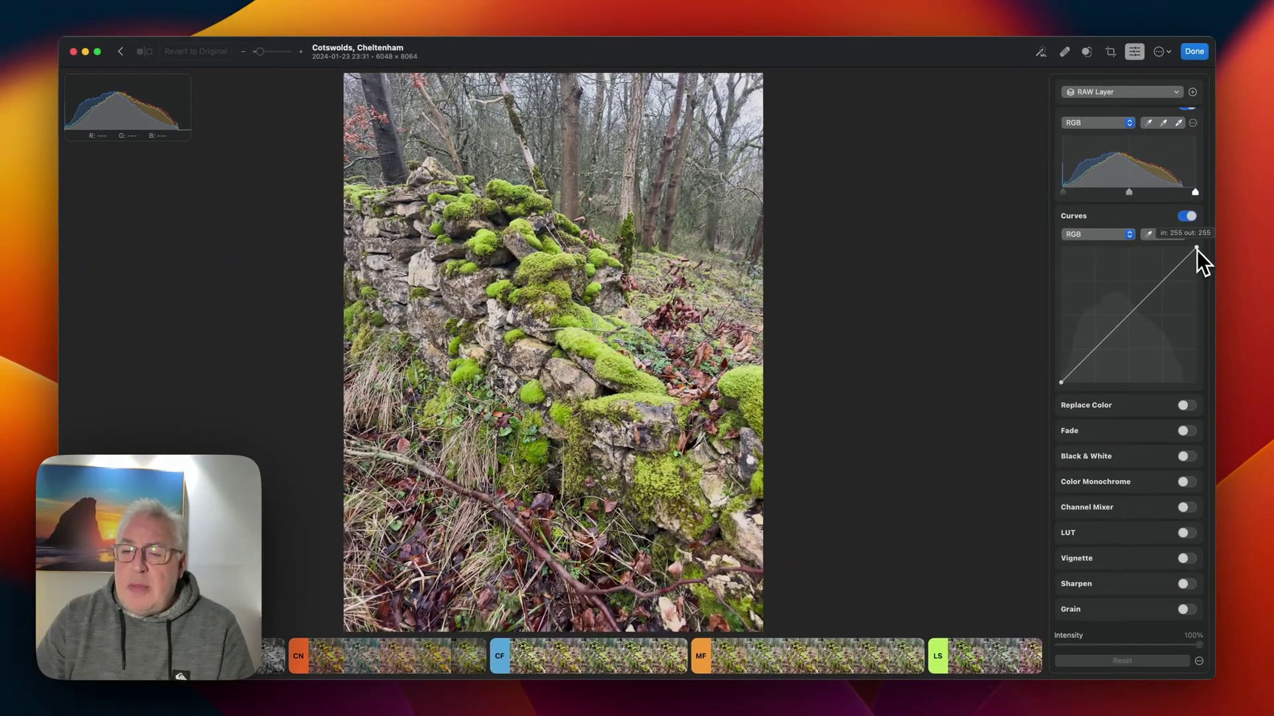
pyautogui.moveTo(1196, 249)
pyautogui.moveTo(1196, 249); pyautogui.dragTo(1184, 247)
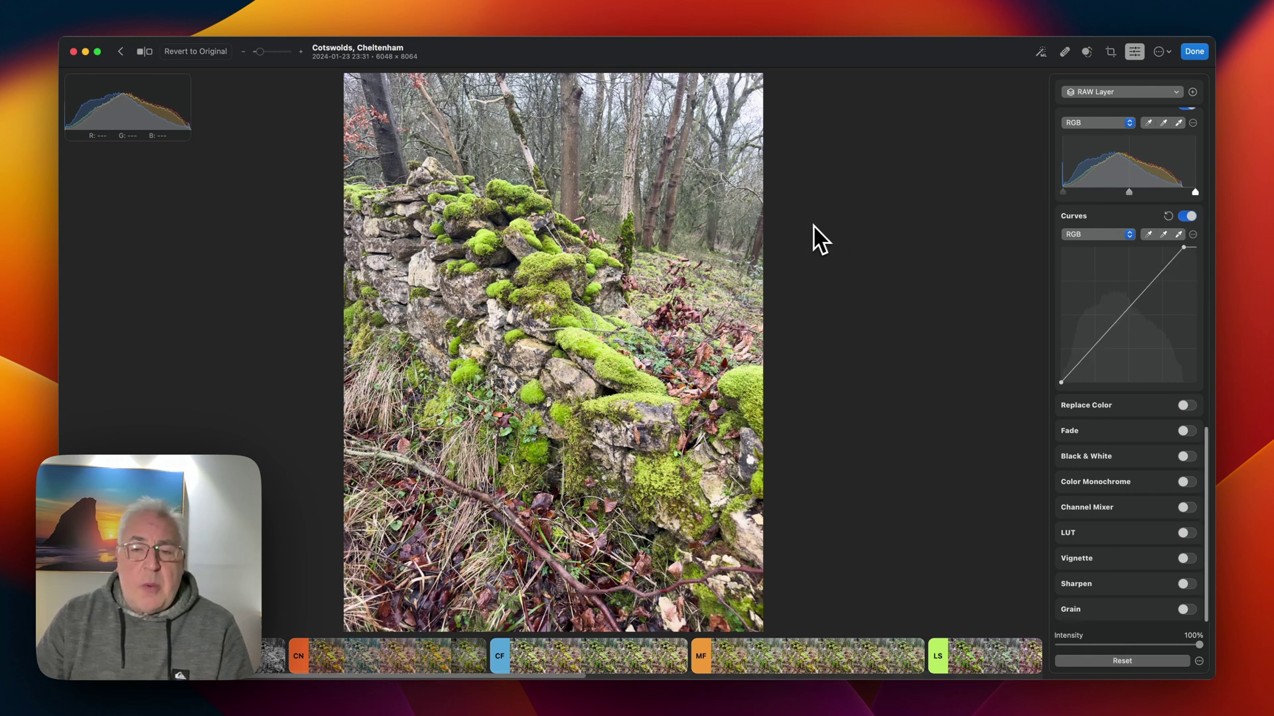
pyautogui.click(146, 53)
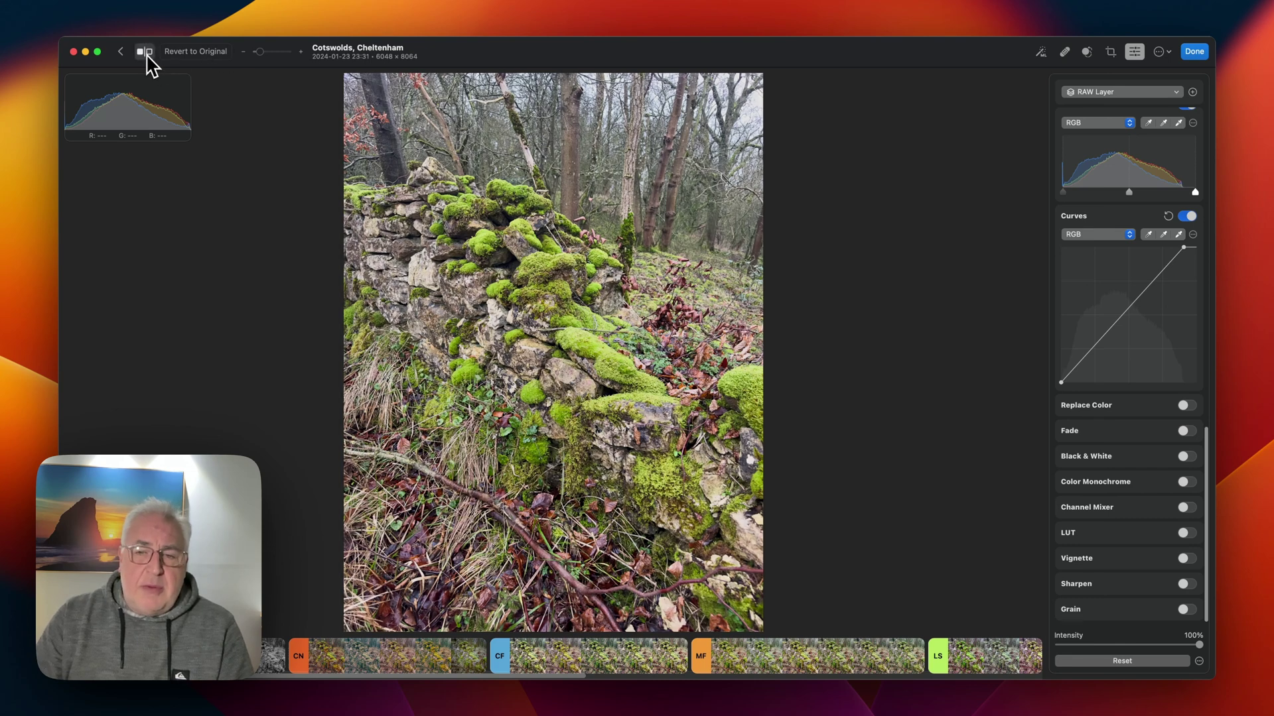
pyautogui.click(146, 53)
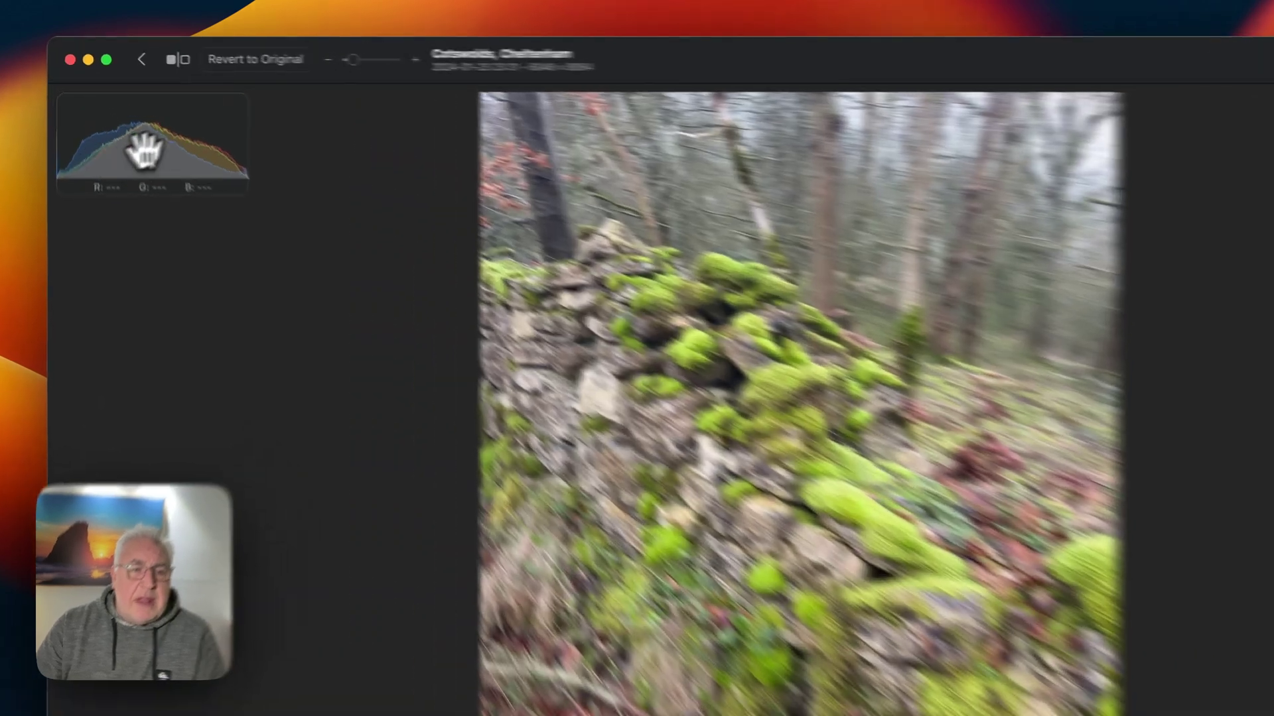
# Step: Switch the woodland photo's histogram display from RGB to luminance
pyautogui.rightClick(146, 103)
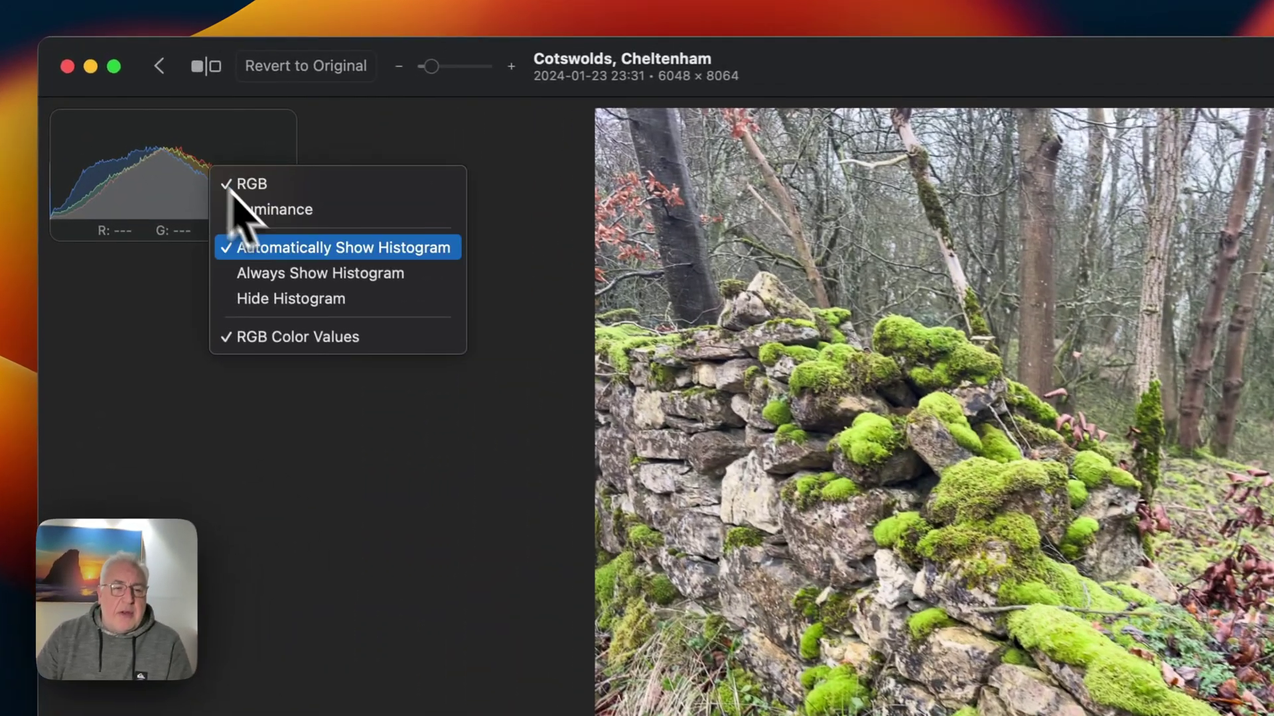
pyautogui.click(312, 215)
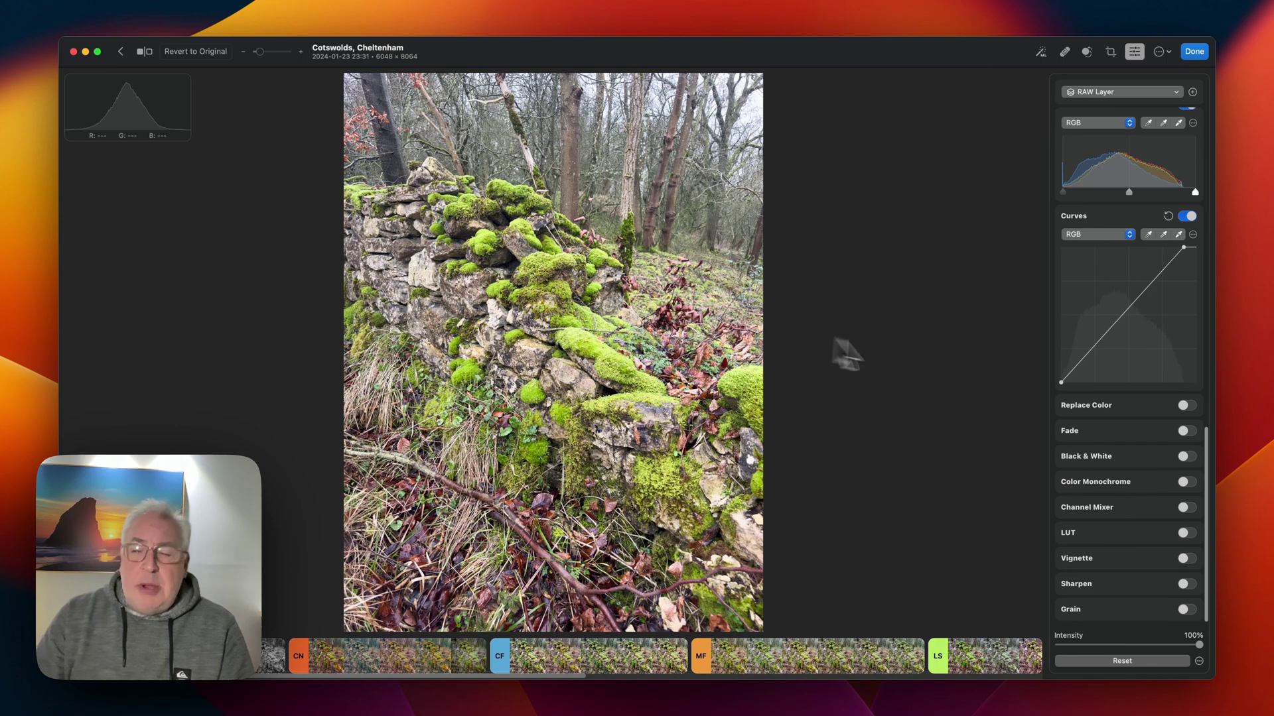
# Step: Move the RGB curve's black point inward to an input of about 27 with output 0, and compare with the original
pyautogui.moveTo(1061, 384)
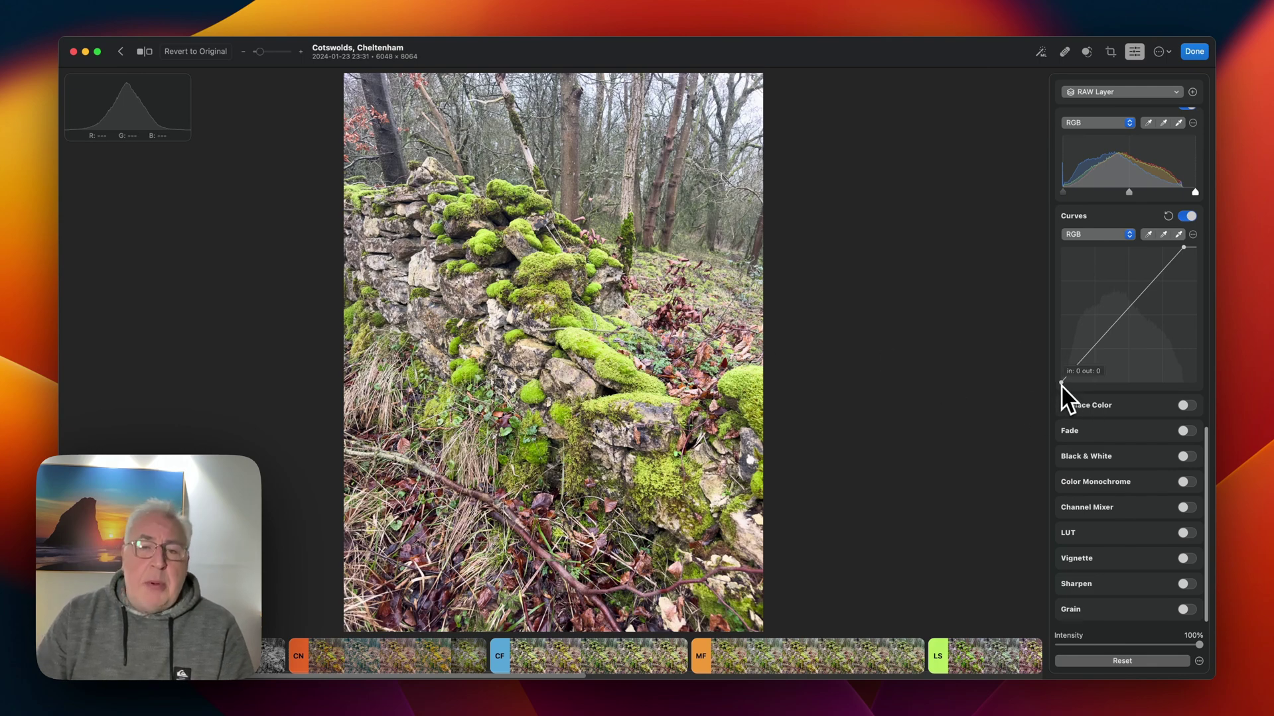
pyautogui.moveTo(1061, 384); pyautogui.dragTo(1062, 384)
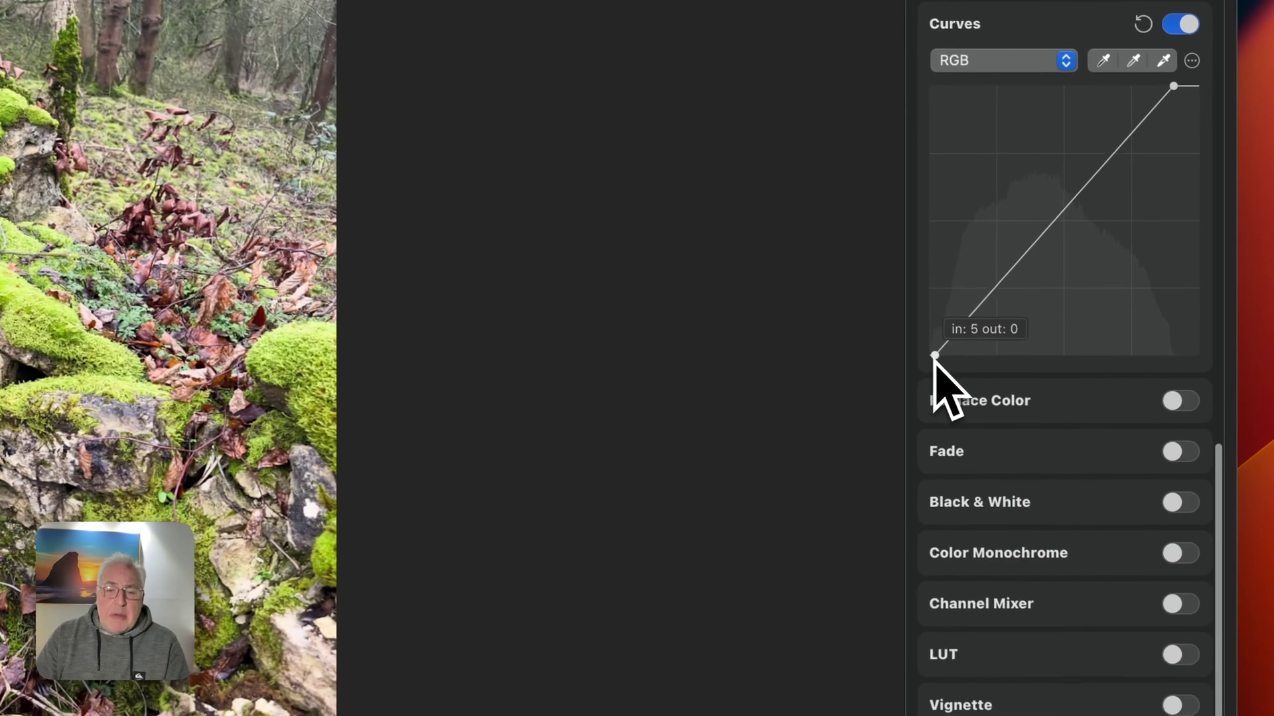
pyautogui.moveTo(946, 358); pyautogui.dragTo(957, 359)
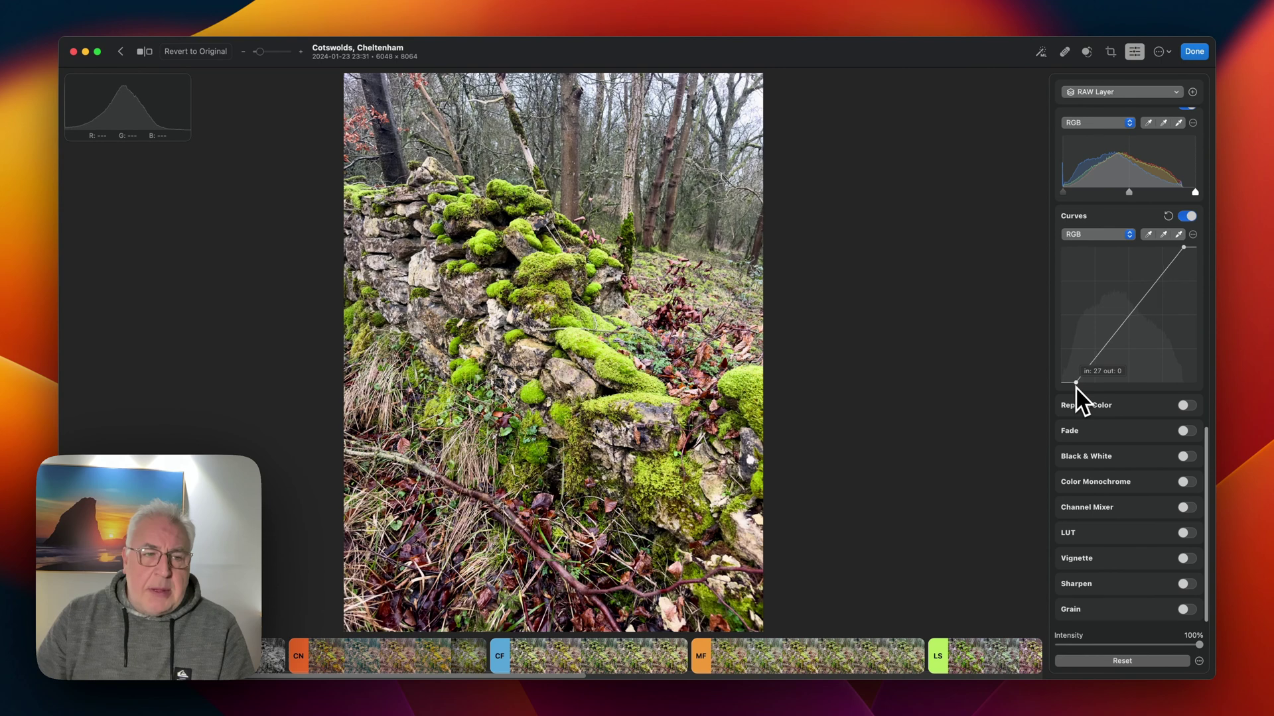
pyautogui.moveTo(1076, 387); pyautogui.dragTo(1077, 389)
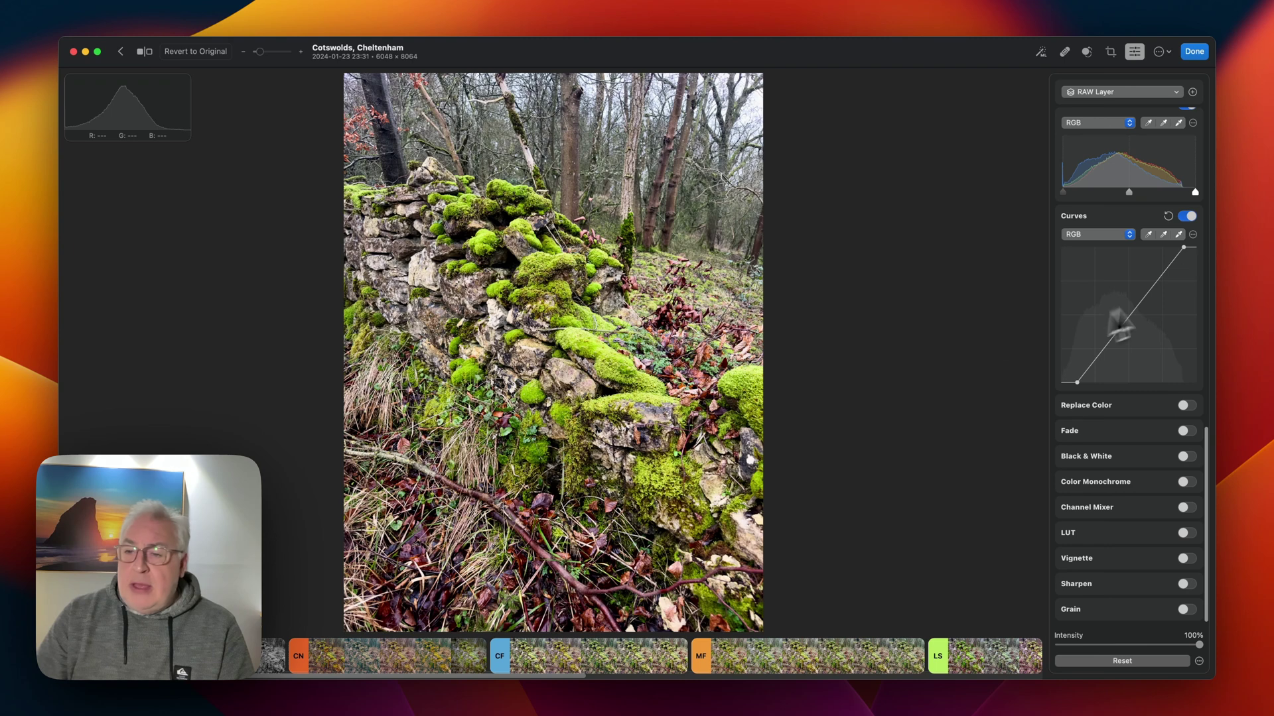
pyautogui.moveTo(1179, 248); pyautogui.dragTo(1185, 250)
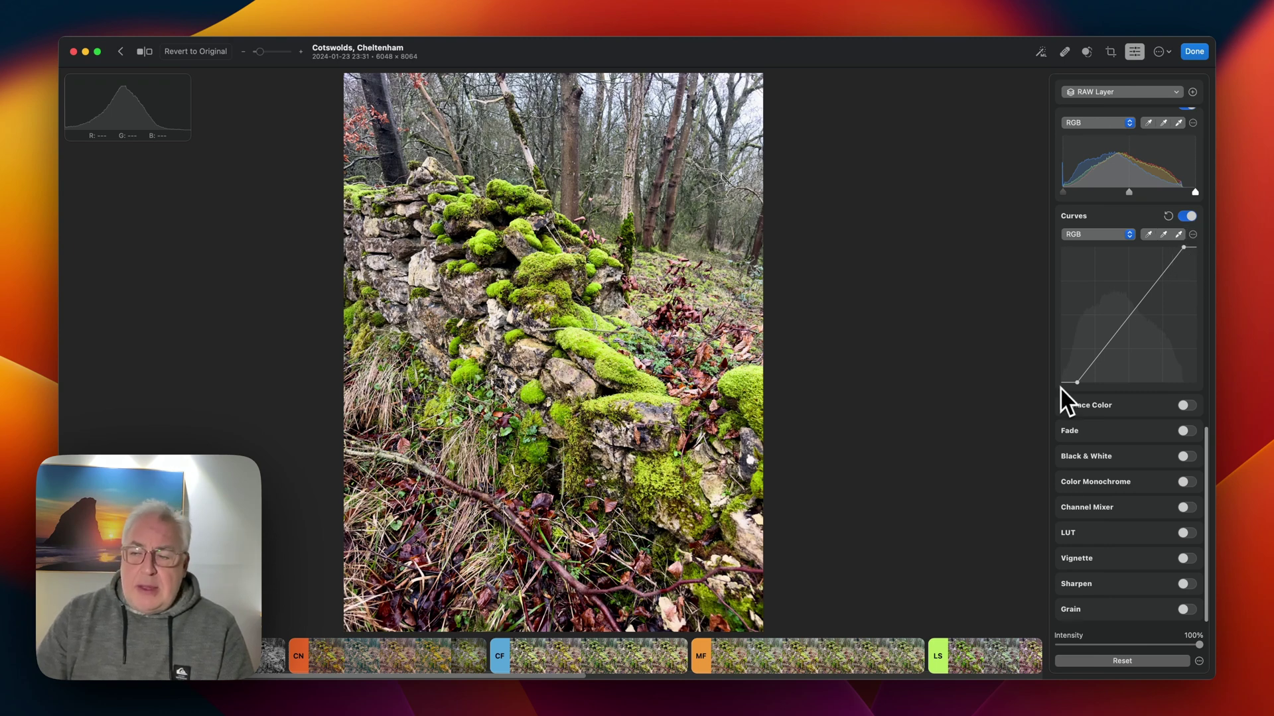
pyautogui.click(146, 53)
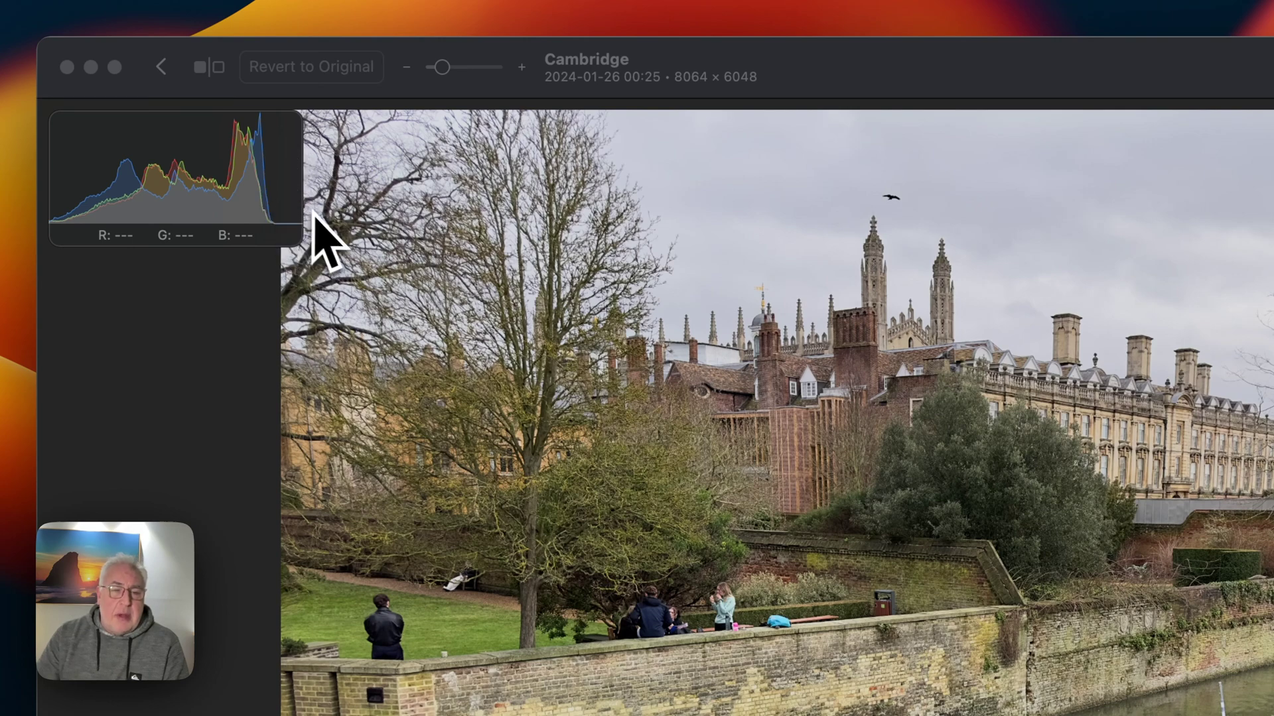
# Step: View the Cambridge photo's histogram as luminance and return it to RGB
pyautogui.rightClick(224, 188)
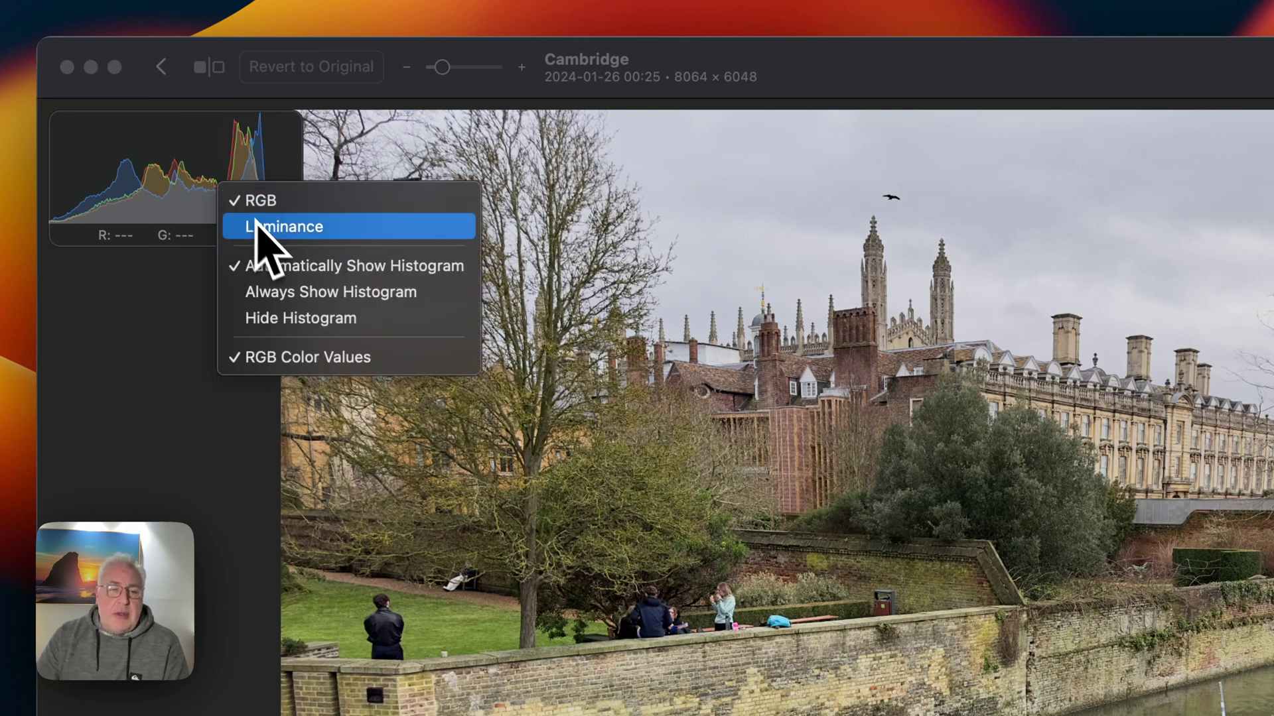
pyautogui.click(257, 227)
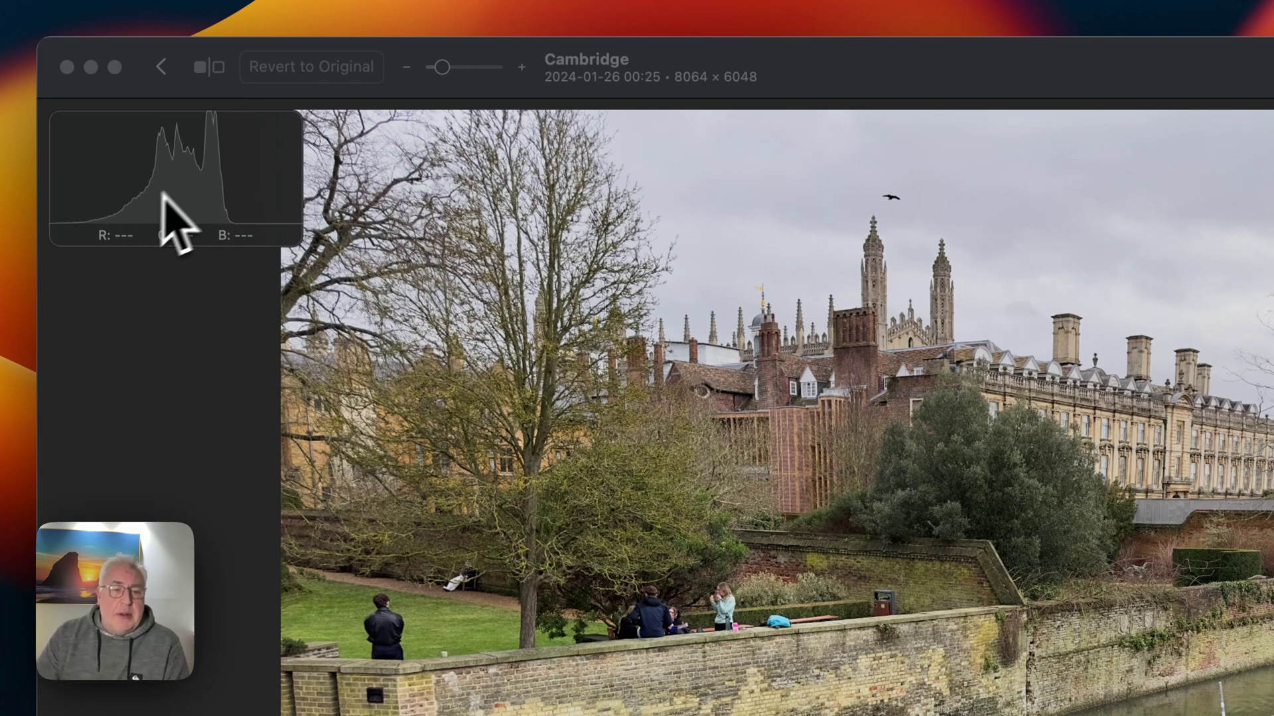
pyautogui.rightClick(186, 174)
pyautogui.click(219, 191)
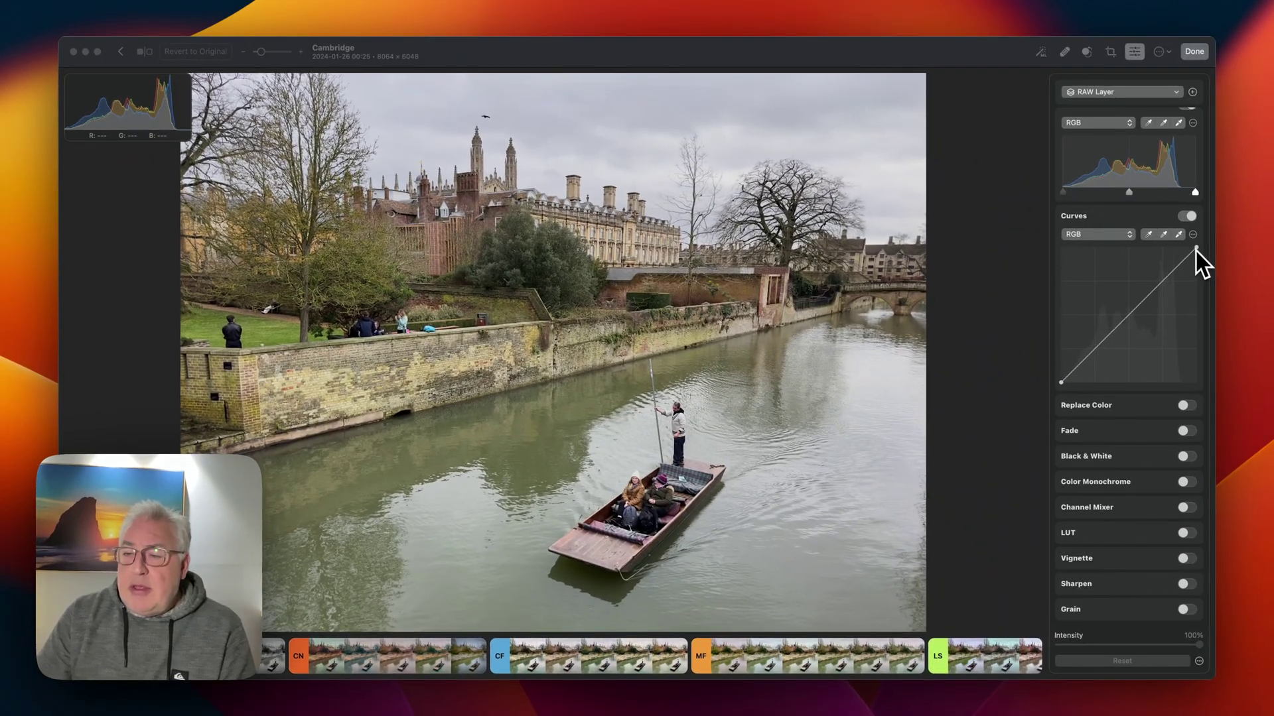
# Step: Pull the Cambridge photo's RGB curve white point in to the brightest tones and set the black point to input 19, output 0
pyautogui.moveTo(1196, 250); pyautogui.dragTo(1183, 256)
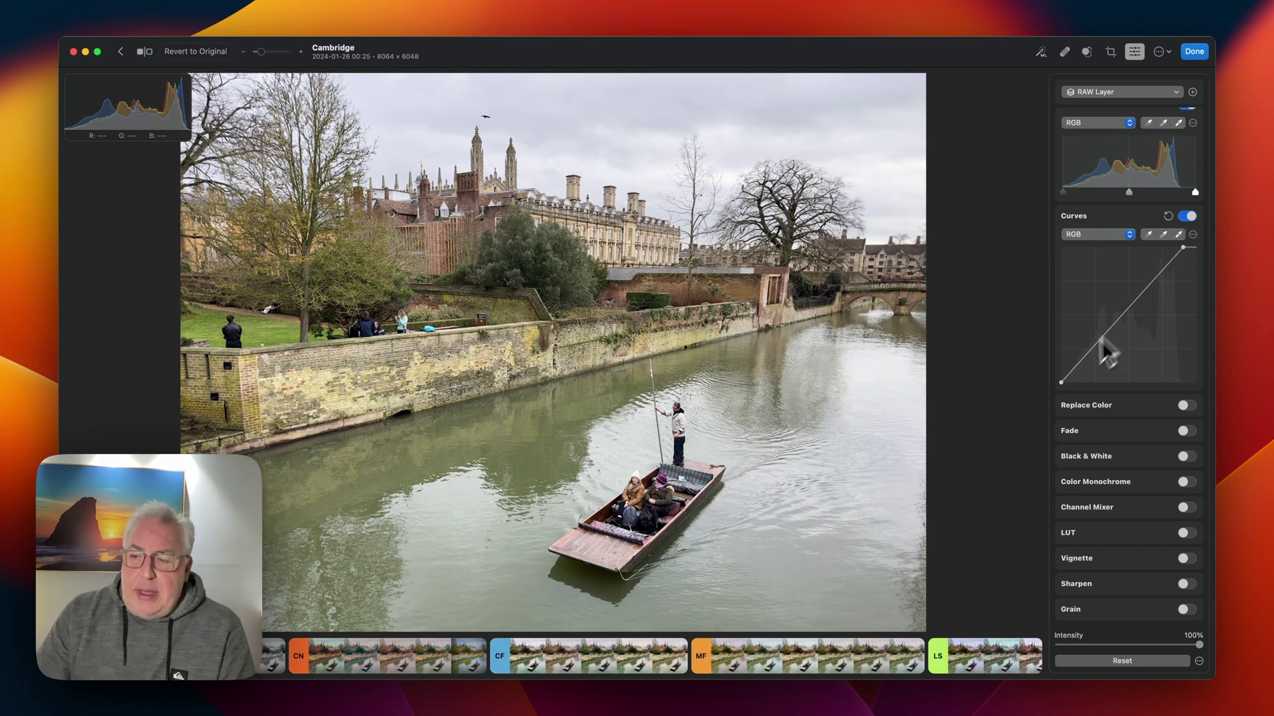
pyautogui.moveTo(1064, 384); pyautogui.dragTo(1072, 385)
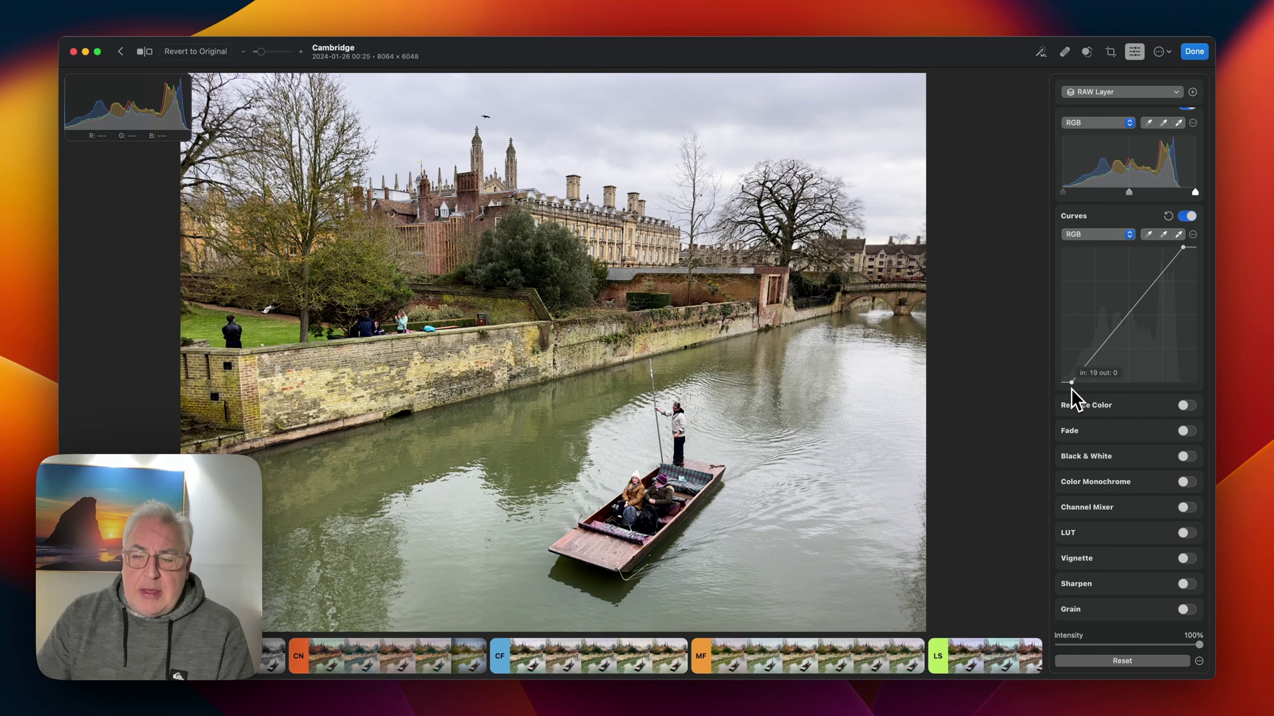
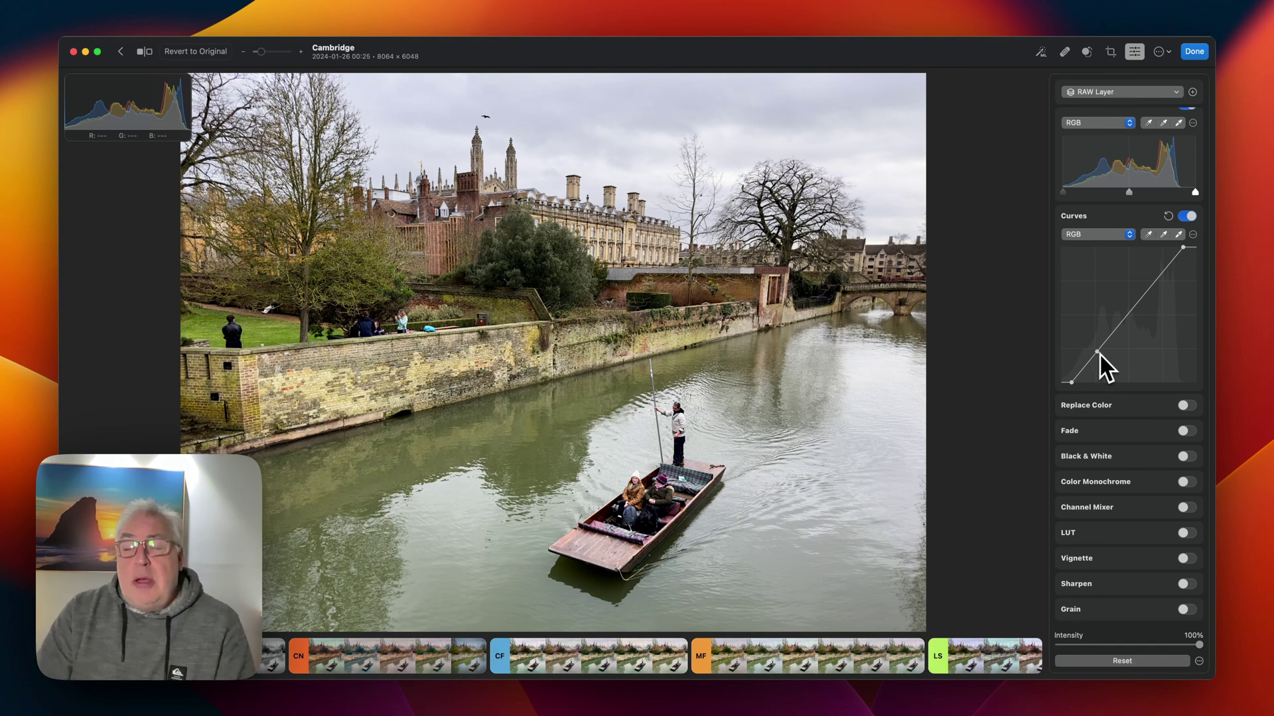
# Step: Shape the RGB curve into a contrast S-curve with a lowered shadow point and a raised highlight point, and compare with the original
pyautogui.moveTo(1102, 356)
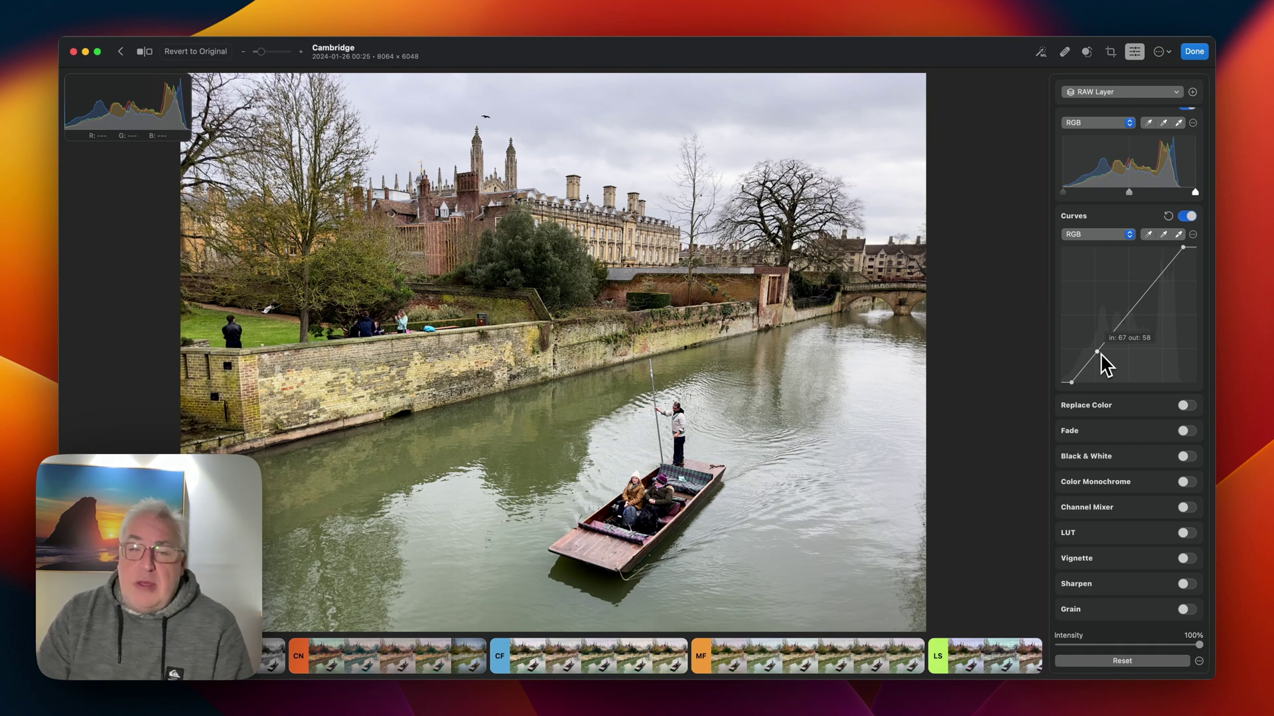
pyautogui.moveTo(1100, 355); pyautogui.dragTo(1103, 359)
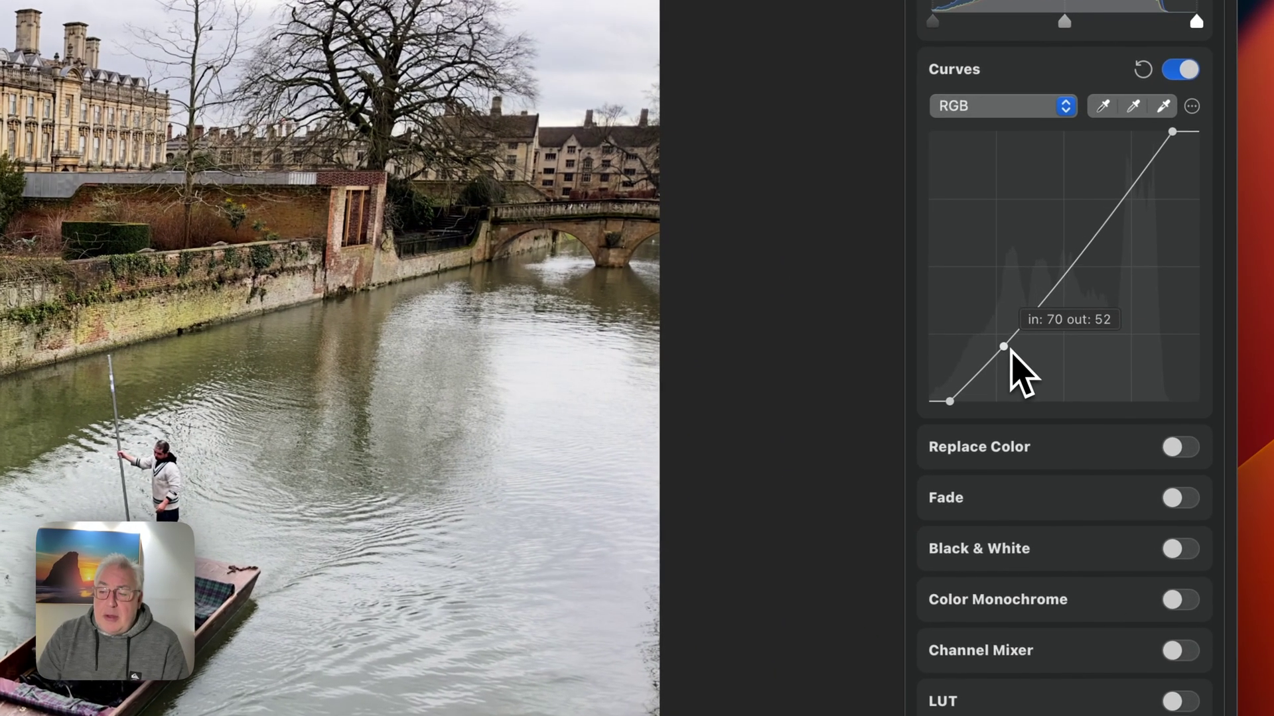
pyautogui.moveTo(1010, 351); pyautogui.dragTo(1099, 356)
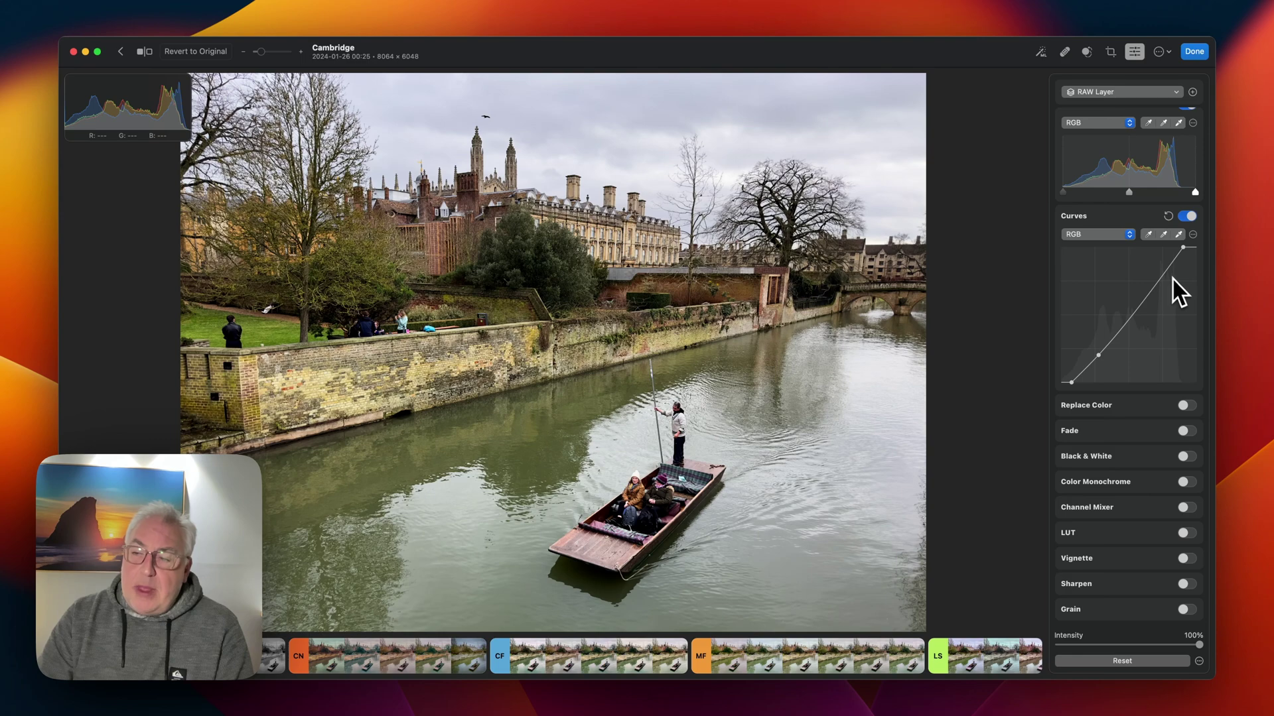
pyautogui.moveTo(1163, 273); pyautogui.dragTo(1163, 266)
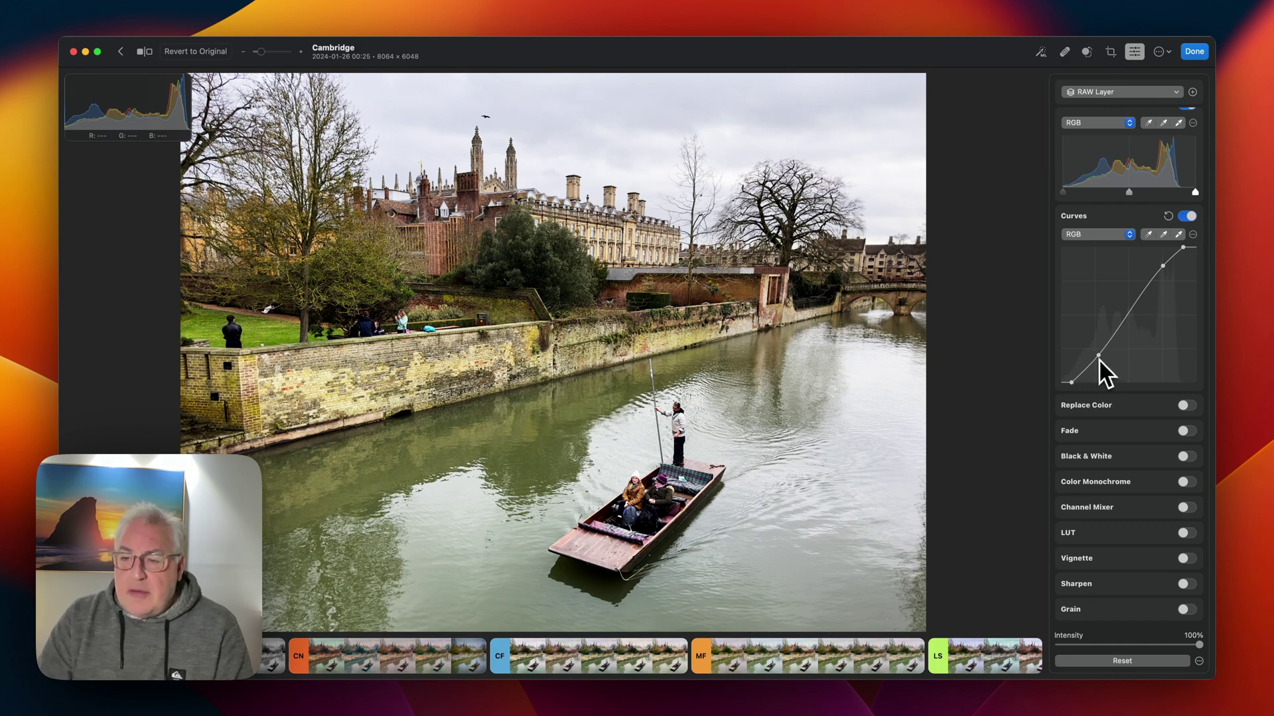
pyautogui.moveTo(1099, 358); pyautogui.dragTo(1096, 362)
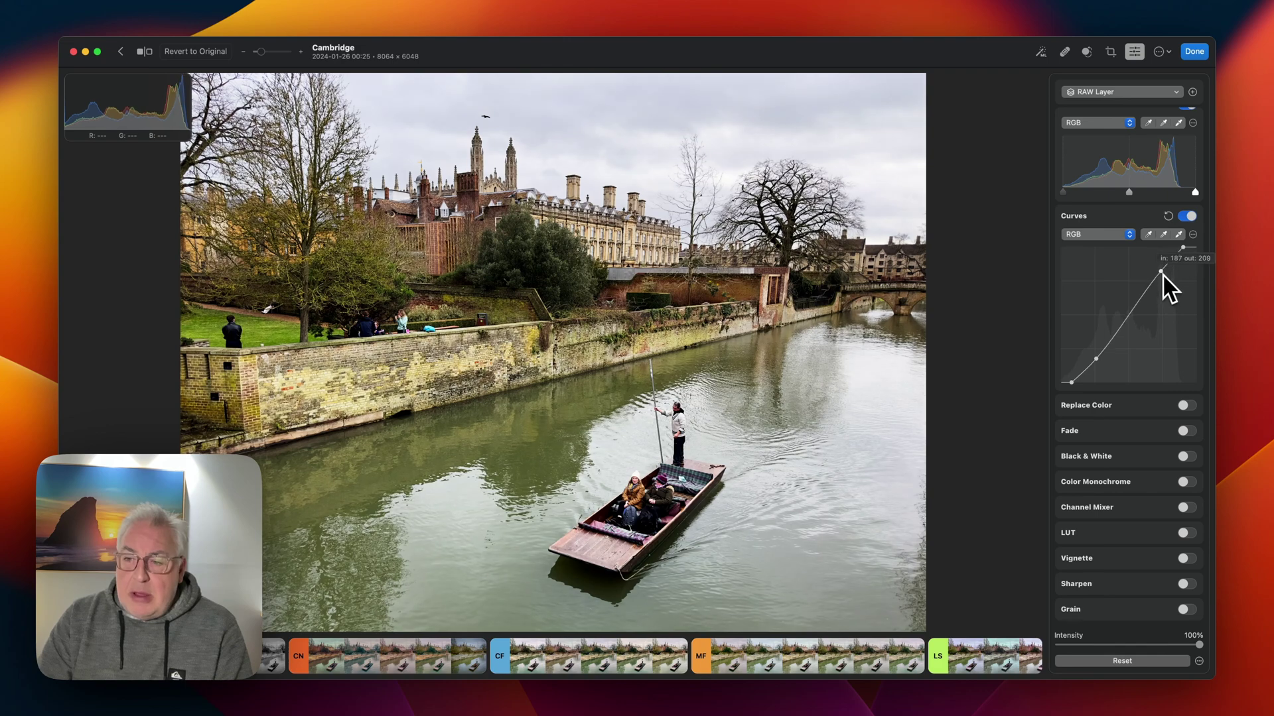
pyautogui.moveTo(1163, 267)
pyautogui.mouseDown()
pyautogui.moveTo(1151, 289)
pyautogui.moveTo(1159, 272)
pyautogui.mouseUp()
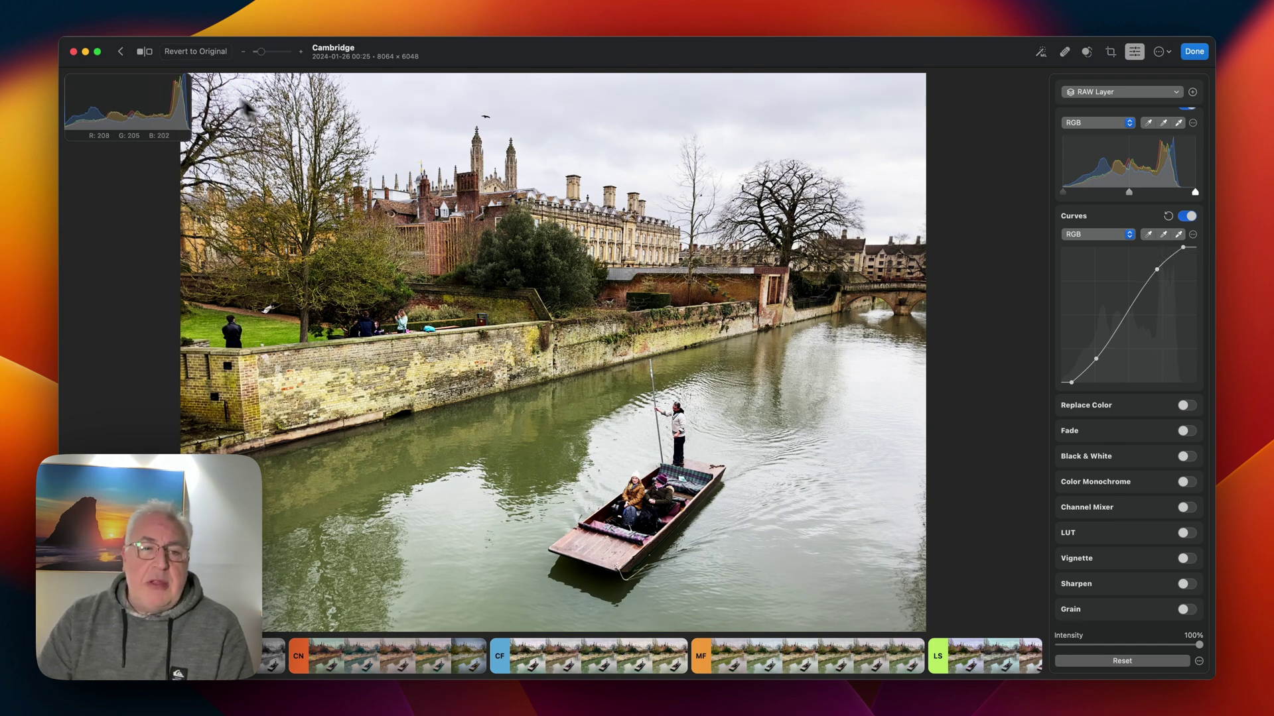
pyautogui.click(144, 52)
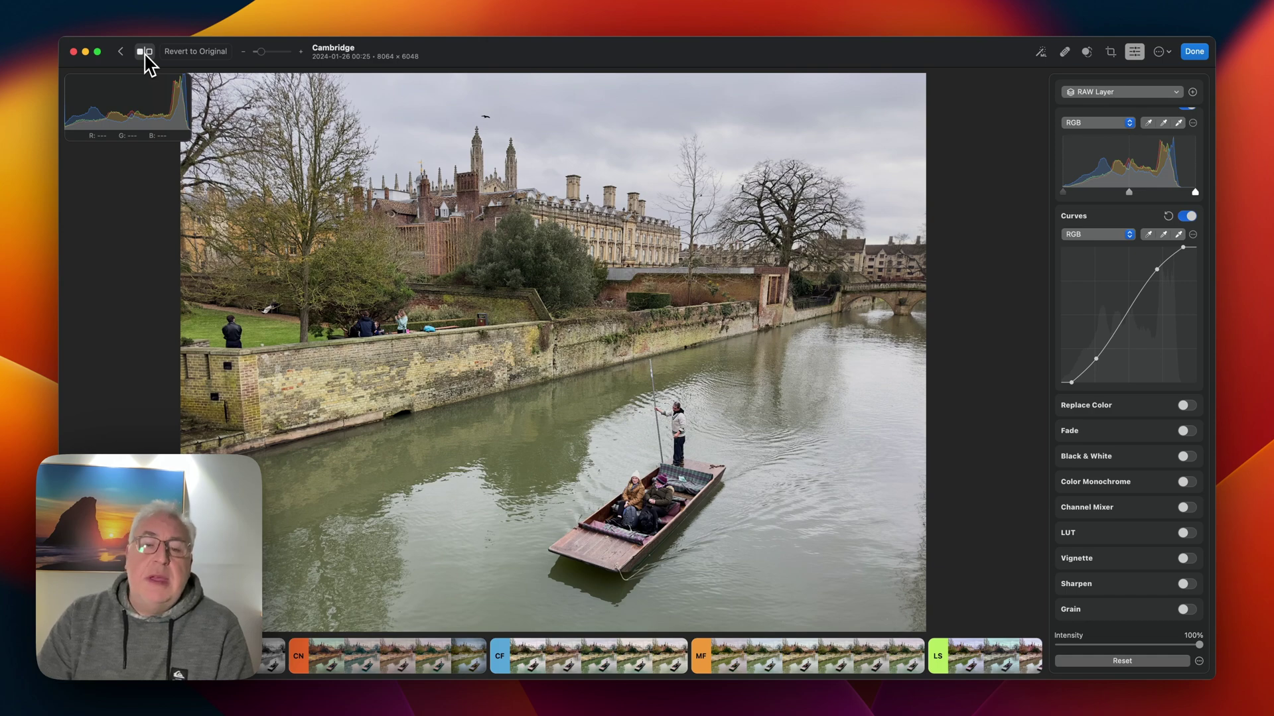
pyautogui.click(145, 53)
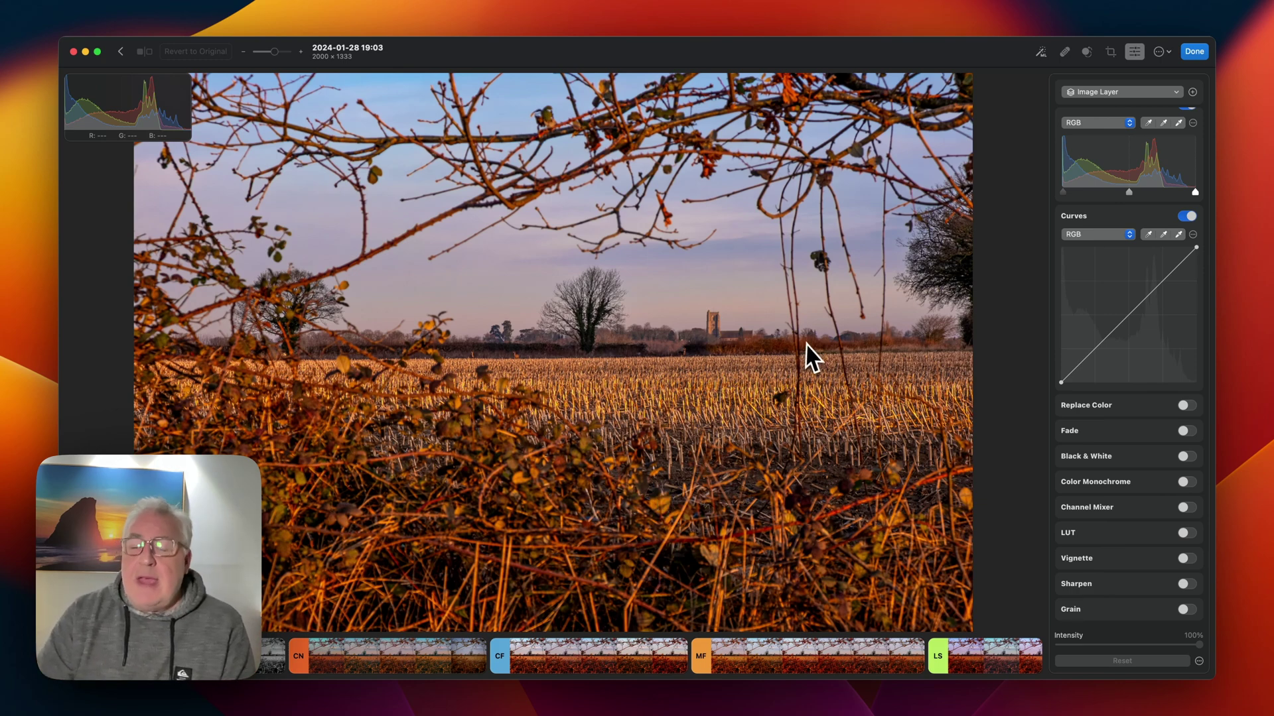
# Step: Lower the midtones of the field photo's red channel curve to input 141, output 108, and compare with the original
pyautogui.scroll(2, 1105, 292)
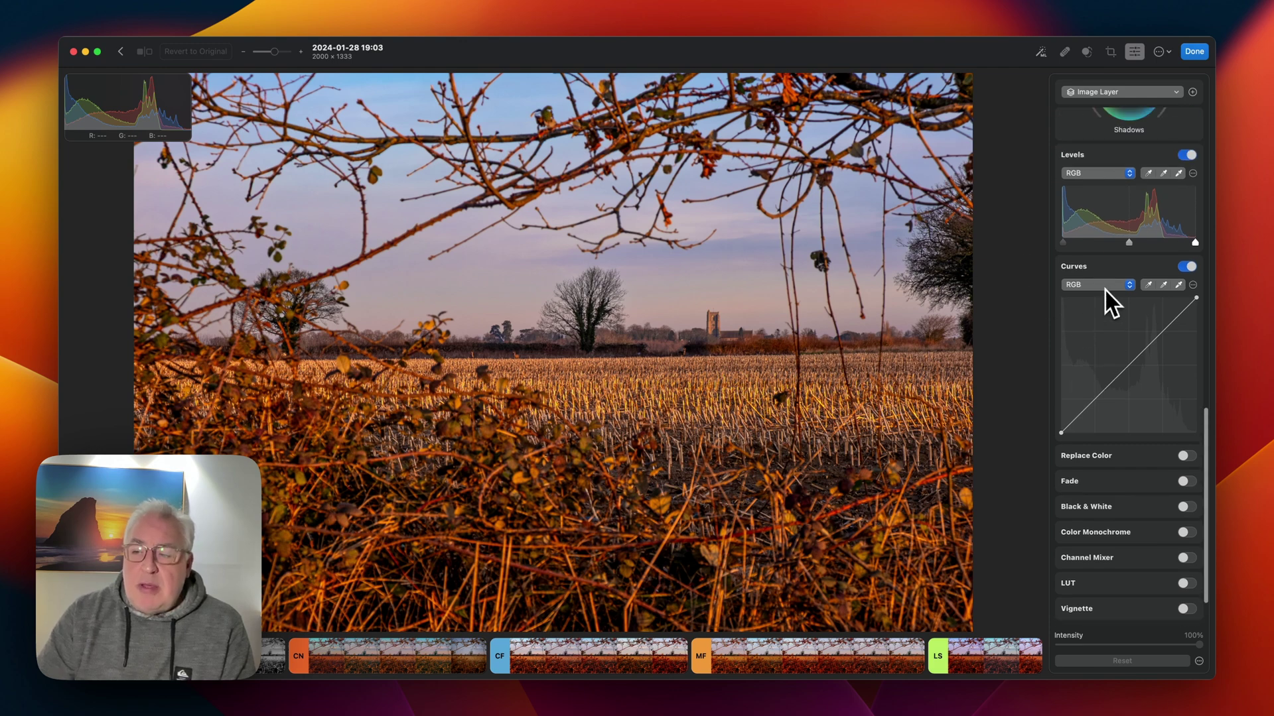
pyautogui.scroll(-2, 1111, 297)
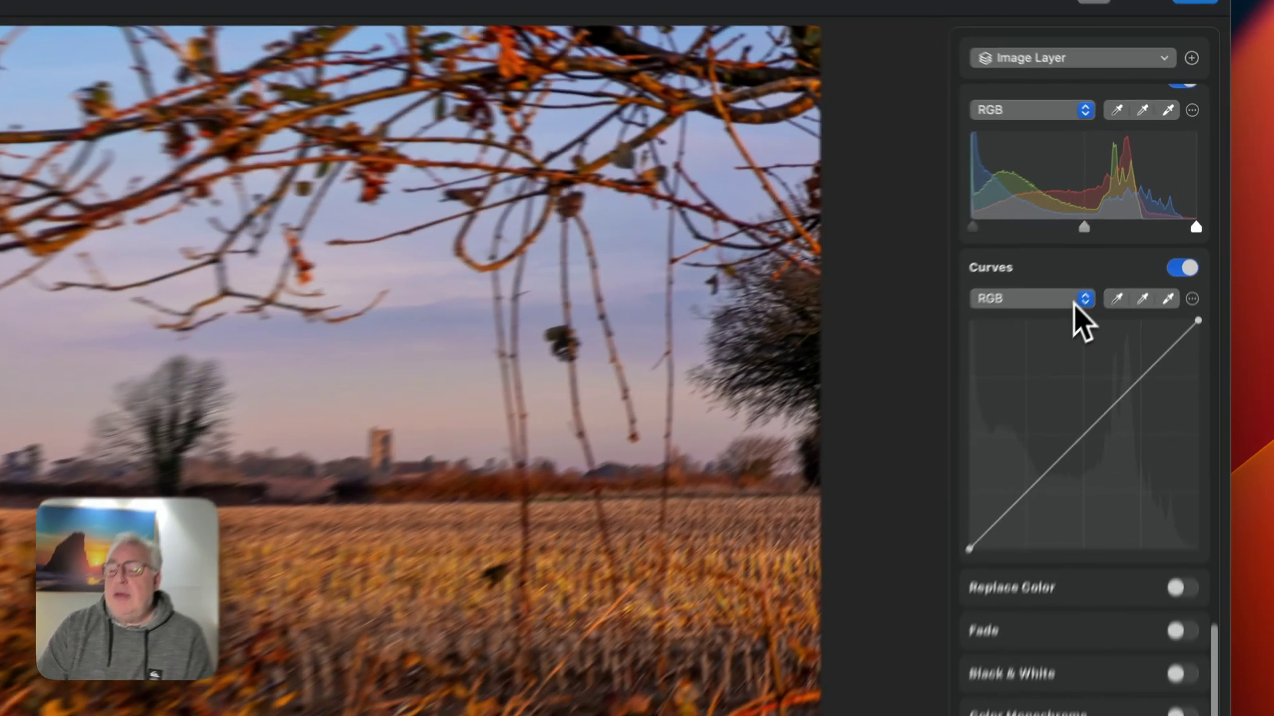
pyautogui.click(1125, 237)
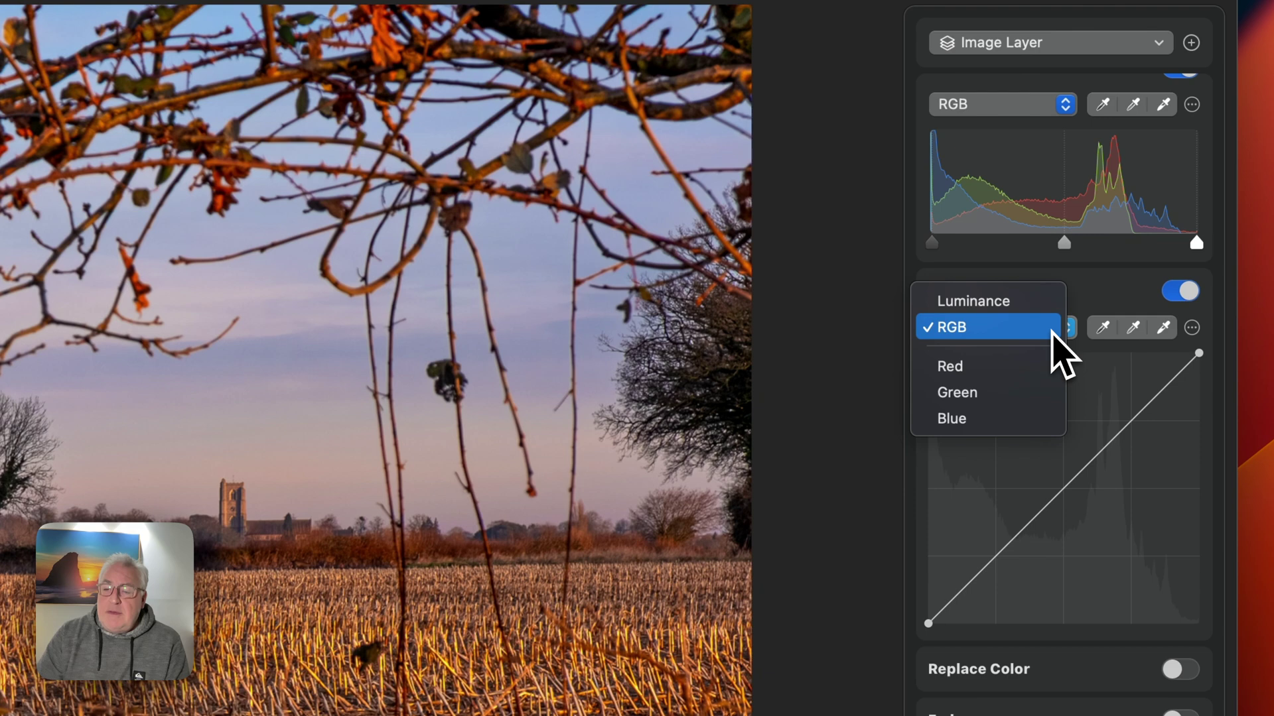
pyautogui.click(1030, 369)
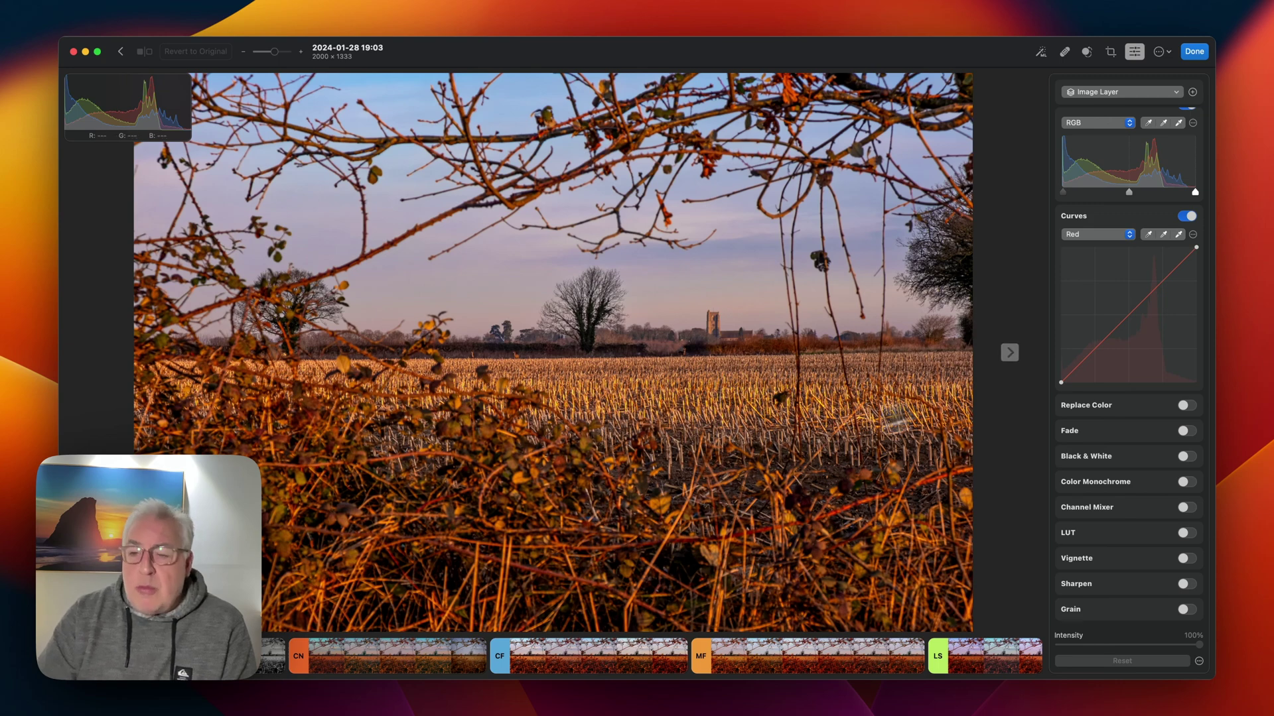
pyautogui.click(1128, 313)
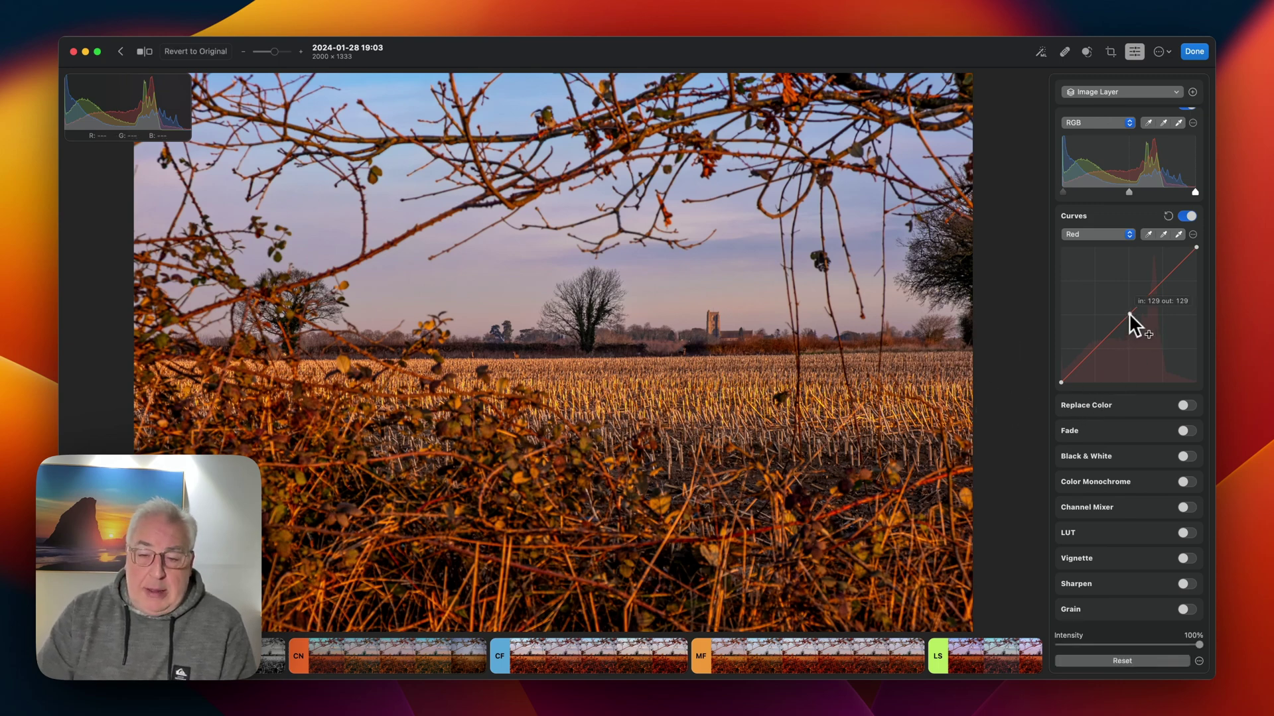
pyautogui.moveTo(1128, 313); pyautogui.dragTo(1135, 321)
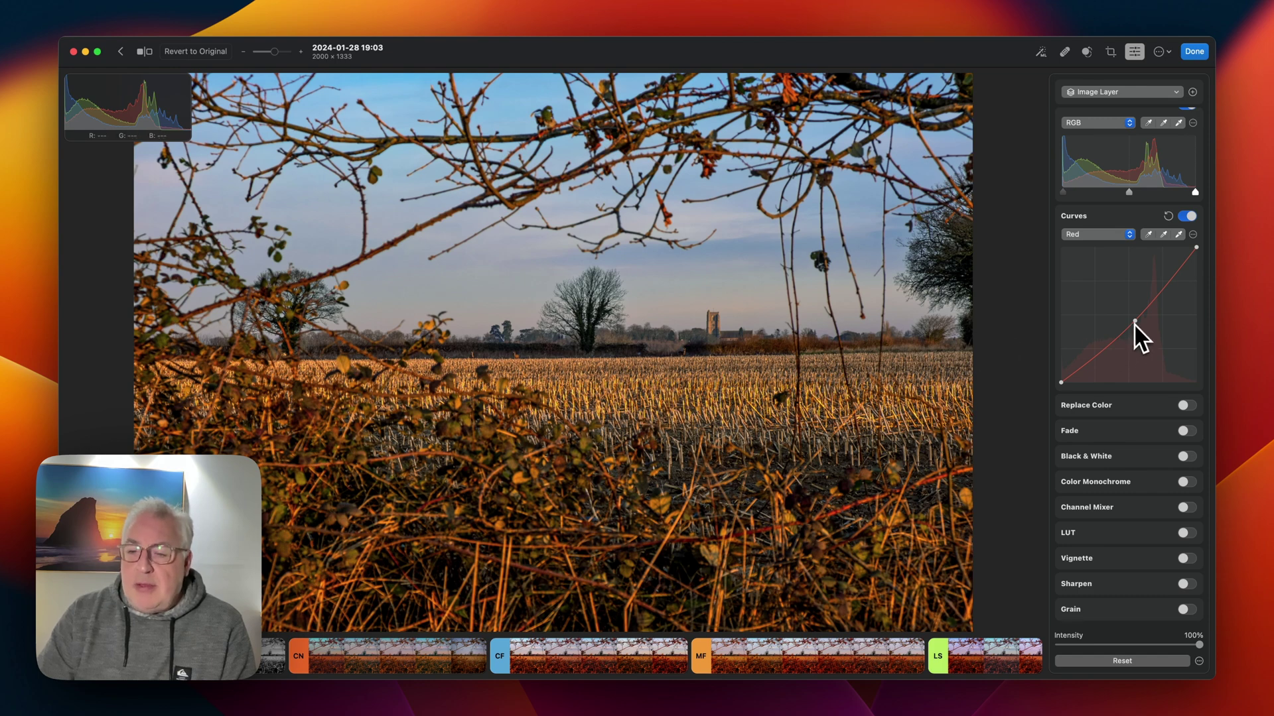
pyautogui.moveTo(1134, 323); pyautogui.dragTo(1136, 325)
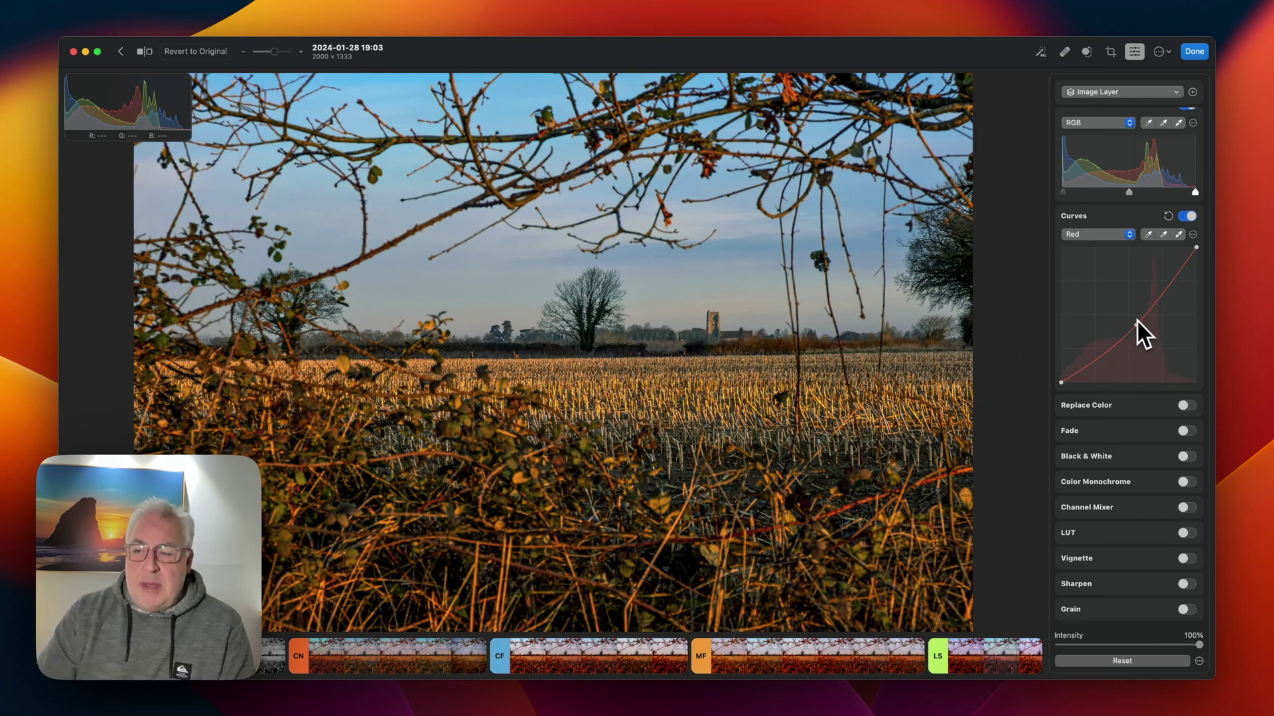
pyautogui.moveTo(1139, 329)
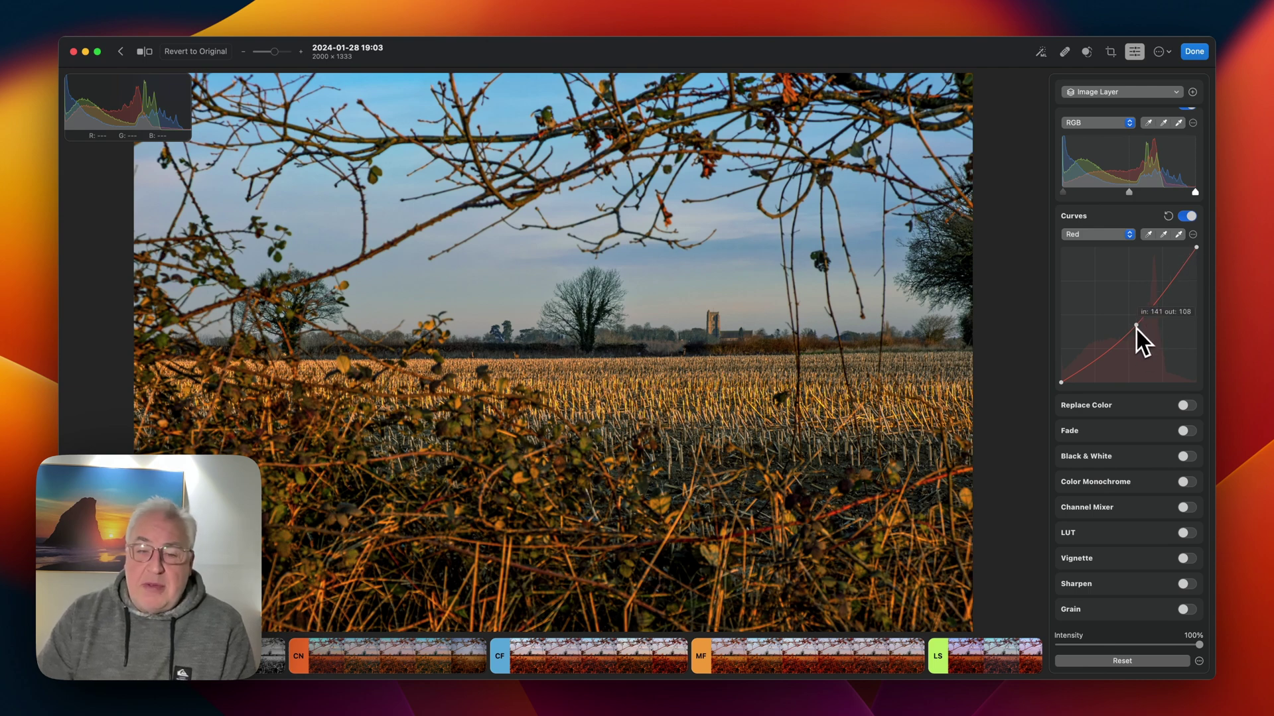
pyautogui.click(144, 52)
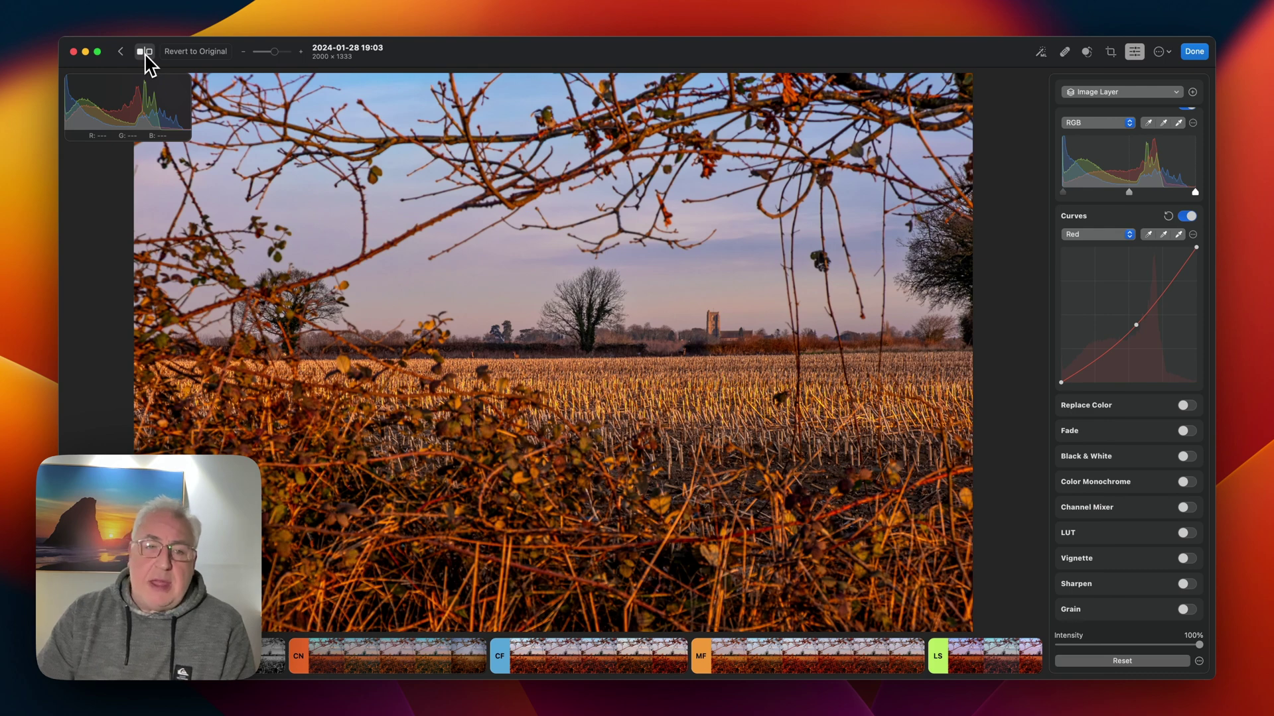
pyautogui.click(145, 56)
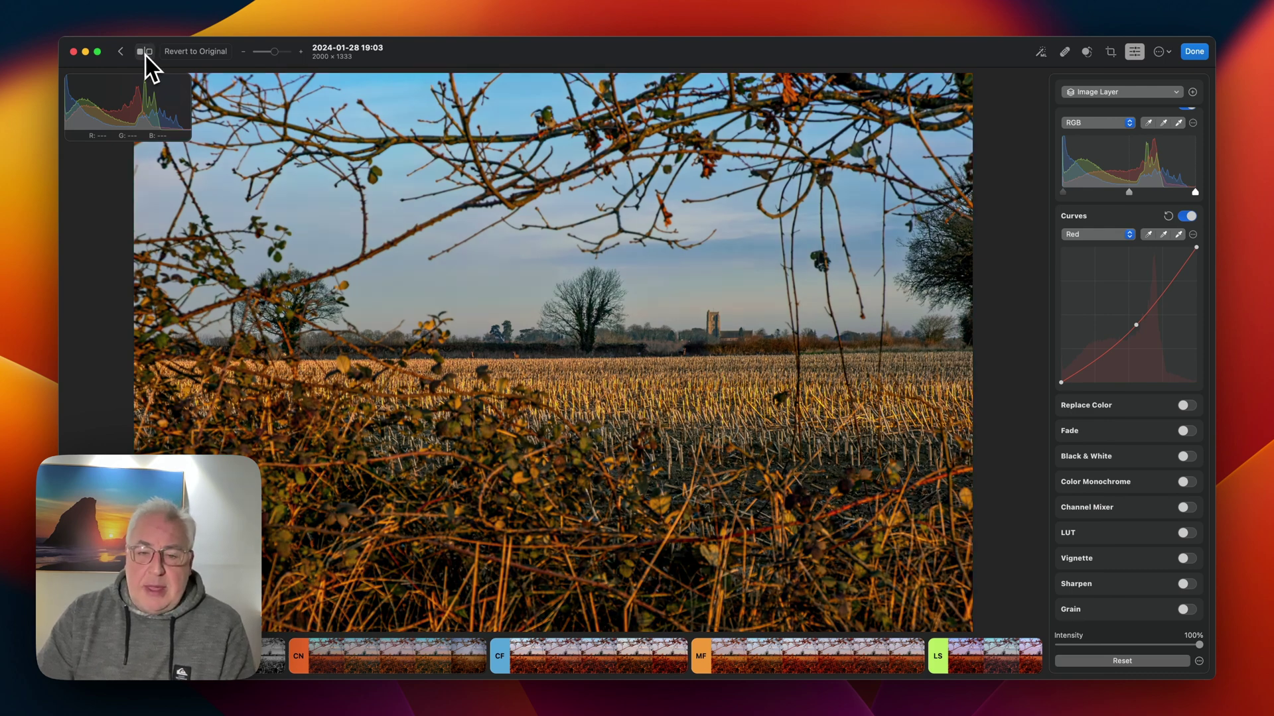